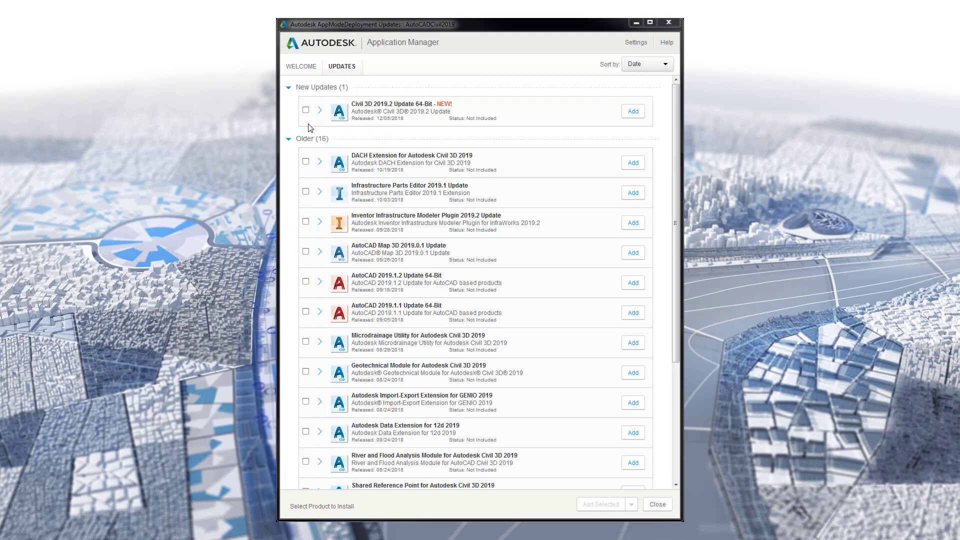
Select the Civil 3D 2019.2, DACH Extension, Parts Editor 2019.1, Inventor plugin, Map 3D 2019.0.1, AutoCAD 2019.1.2 updates.
click(306, 110)
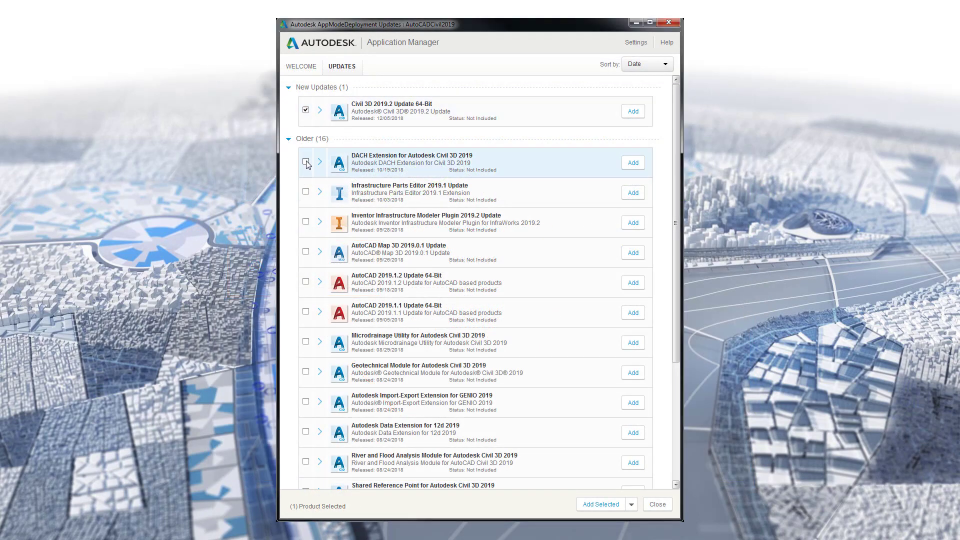
click(306, 162)
click(306, 191)
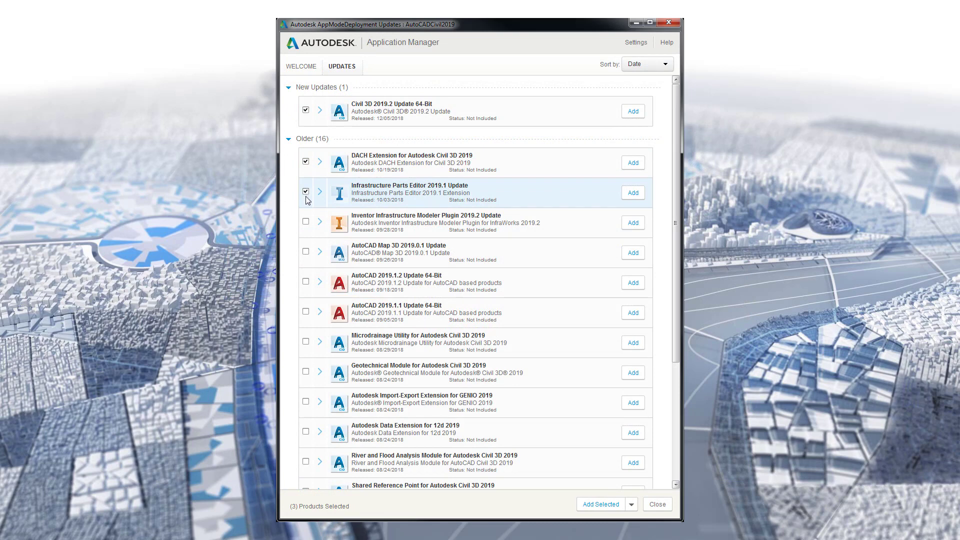
click(305, 221)
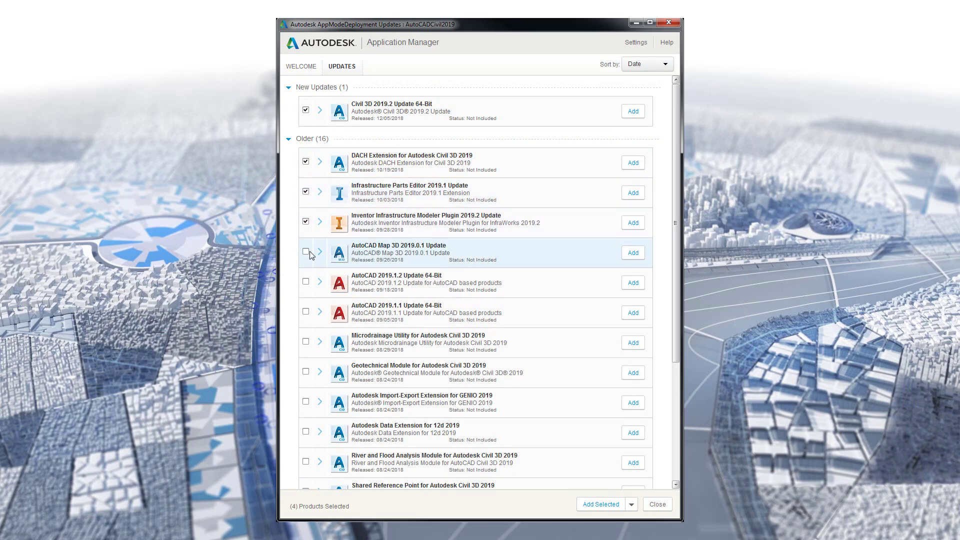
click(305, 252)
click(306, 282)
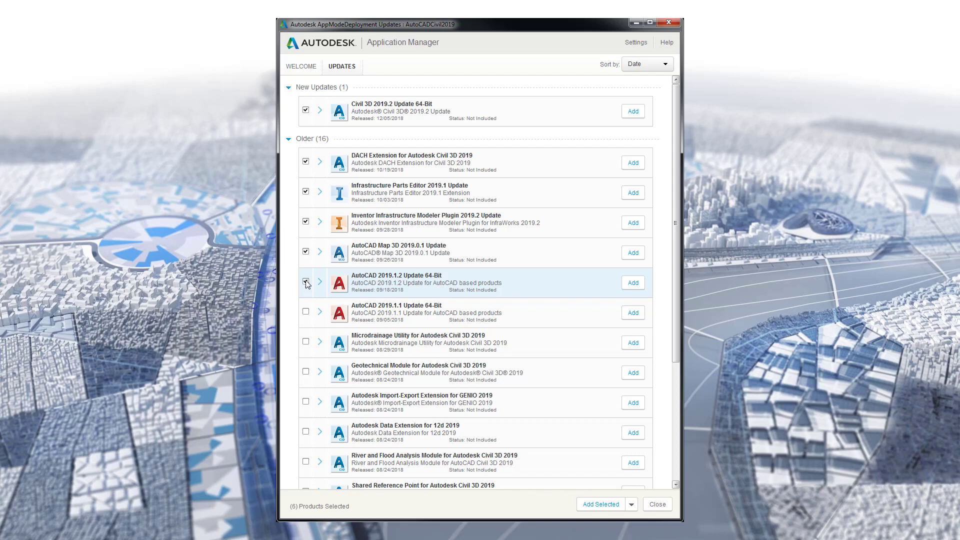
Select the Microdrainage Utility, Geotechnical Module, GENIO, 12d extensions and River and Flood Analysis Module.
click(306, 342)
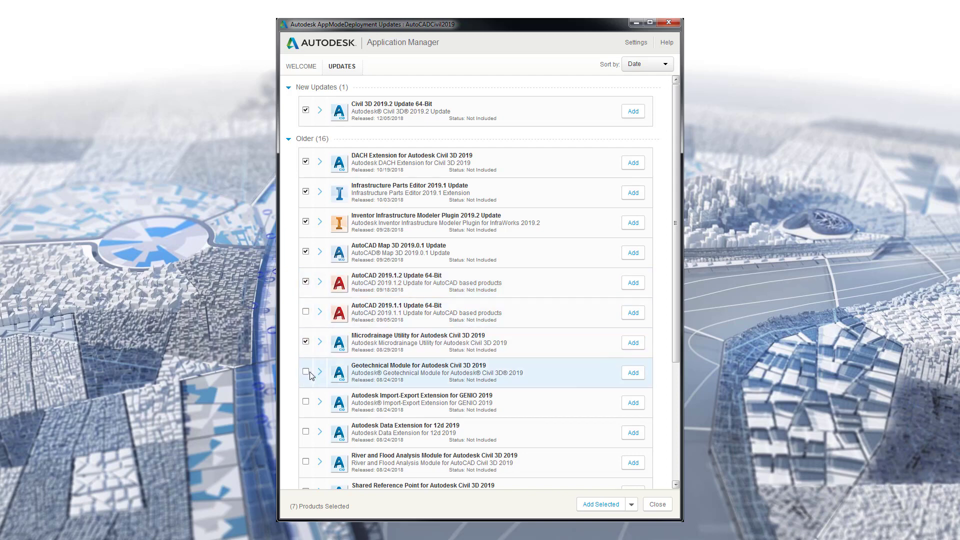
click(306, 372)
click(305, 402)
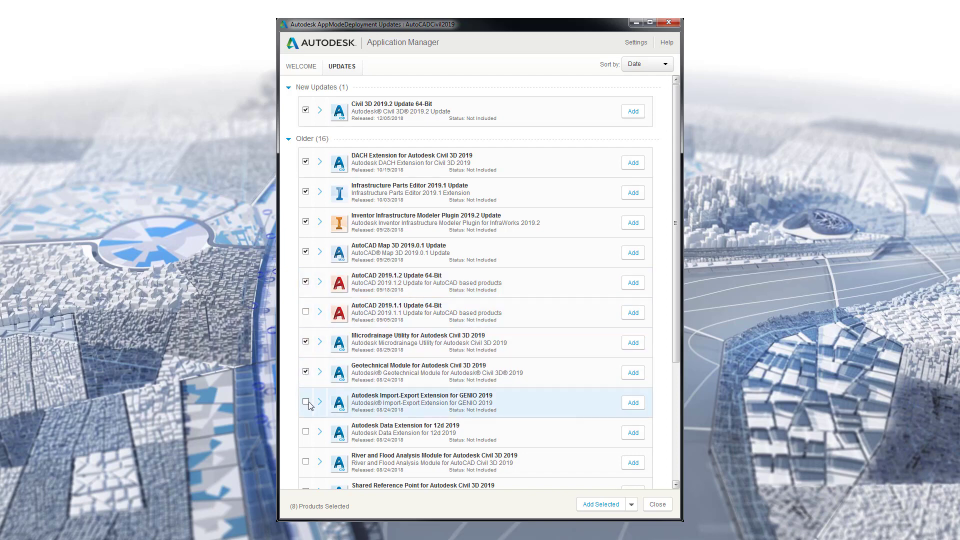
click(305, 431)
click(306, 461)
Further down the list, select the Shared Reference Point update and the BIM 360 Glue AutoCAD add-in.
scroll(360, 427, down, 3)
scroll(359, 427, down, 1)
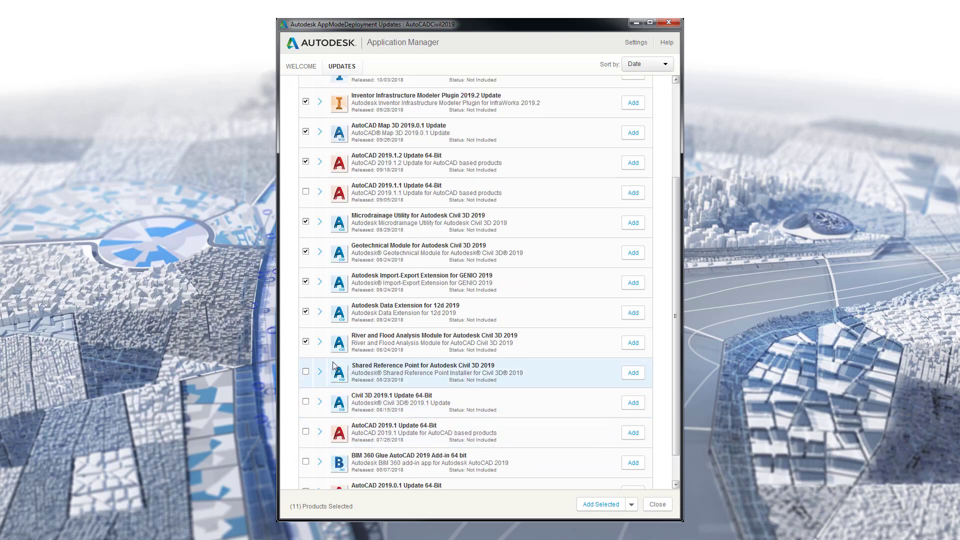
click(305, 371)
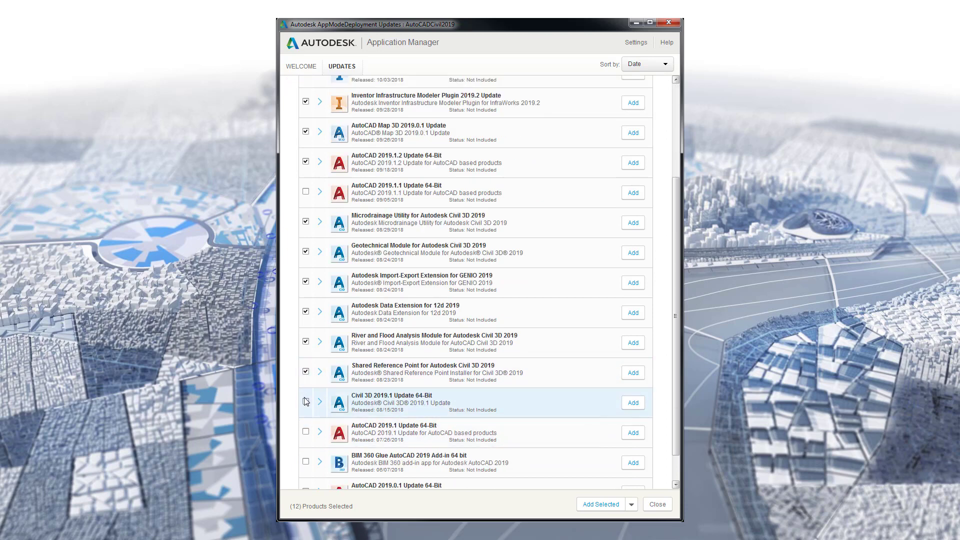
click(306, 461)
scroll(338, 448, down, 1)
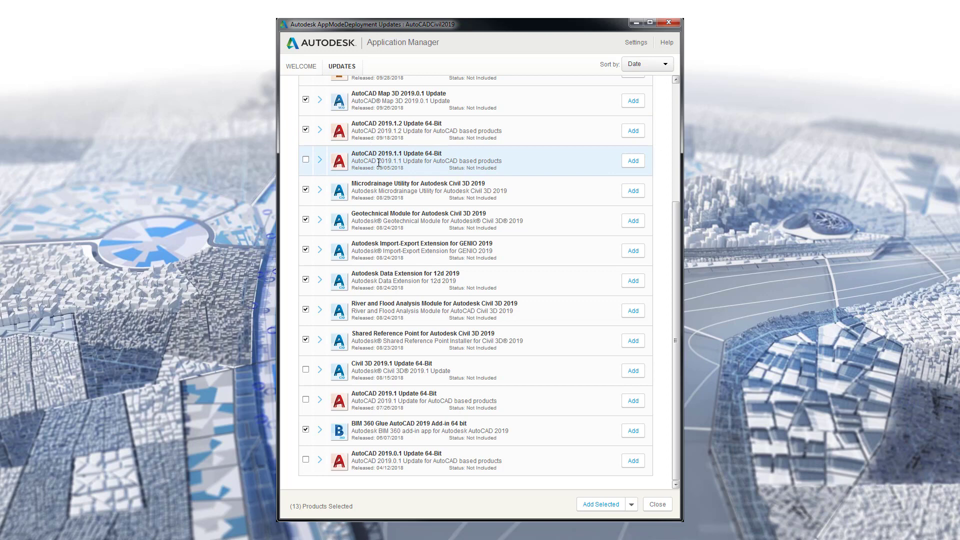
scroll(384, 160, up, 5)
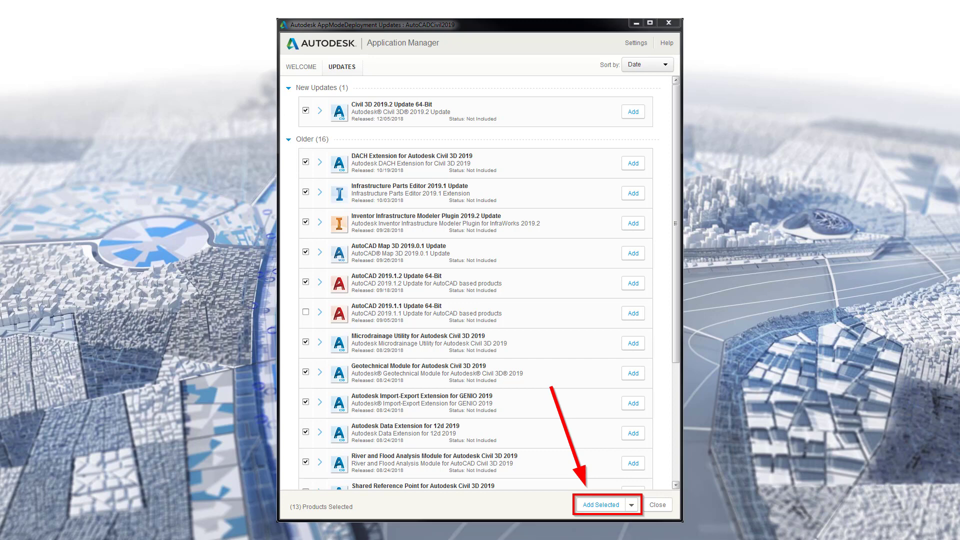
Download the 13 selected updates and add them to the deployment.
key(Return)
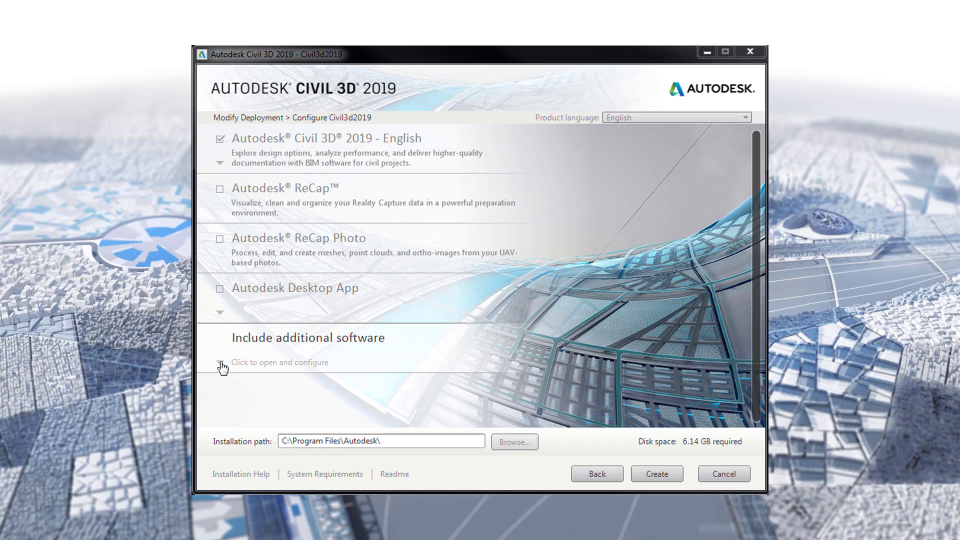
Add C3D_2019_2_Update.exe from the deployment's Img\Updates folder as an additional software add-on.
click(219, 364)
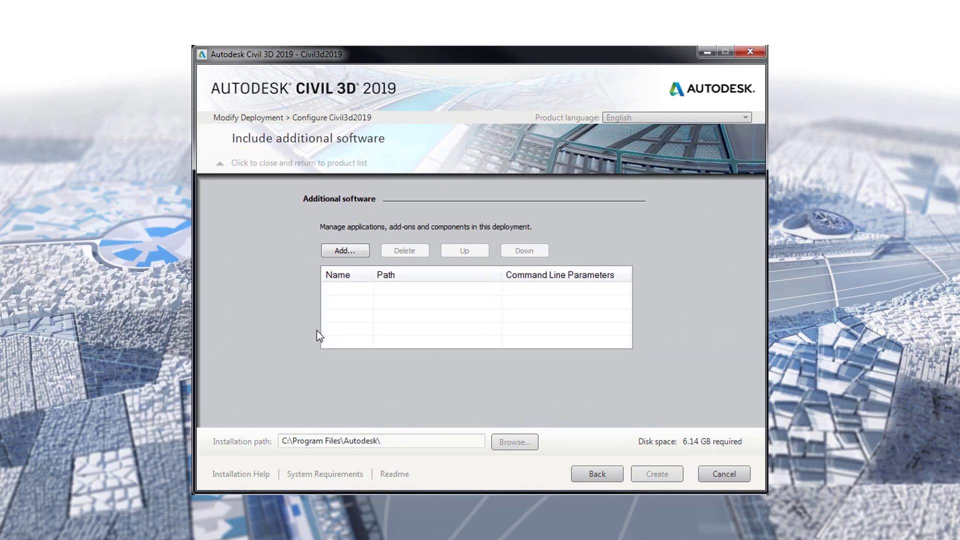
click(350, 251)
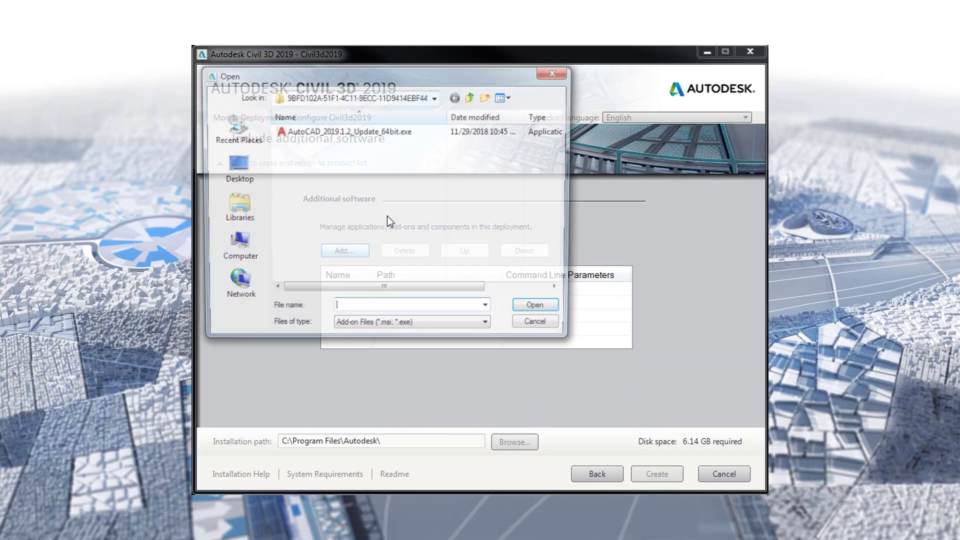
click(435, 97)
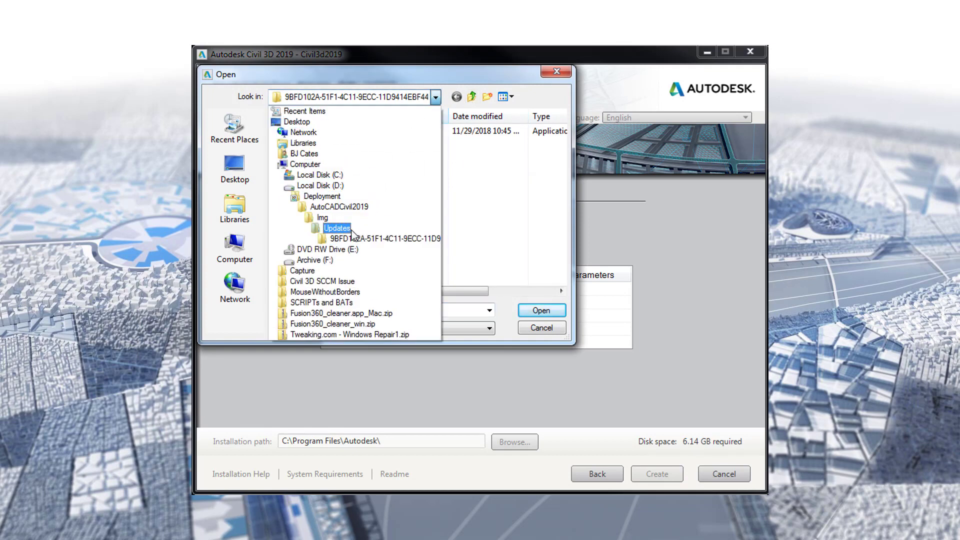
click(324, 218)
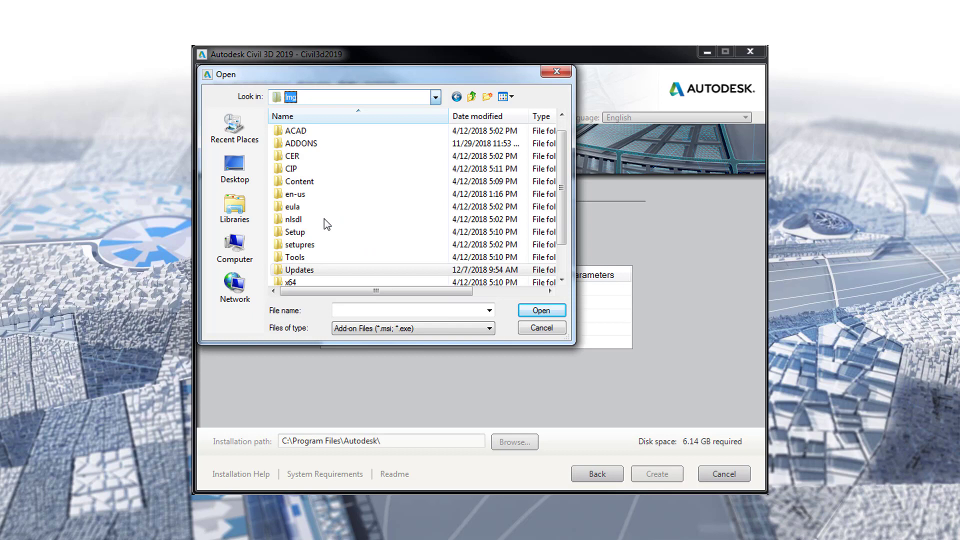
double_click(302, 270)
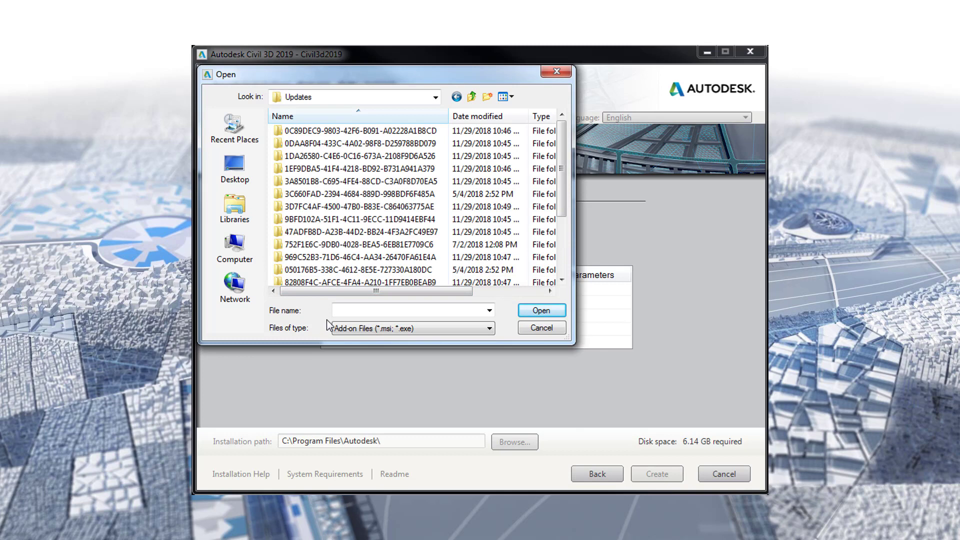
drag(562, 213, 564, 241)
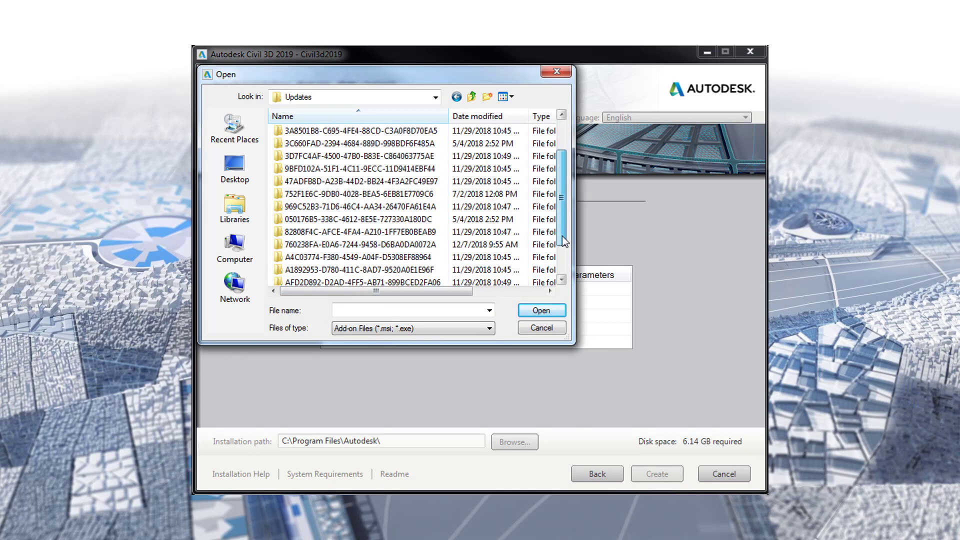
double_click(349, 245)
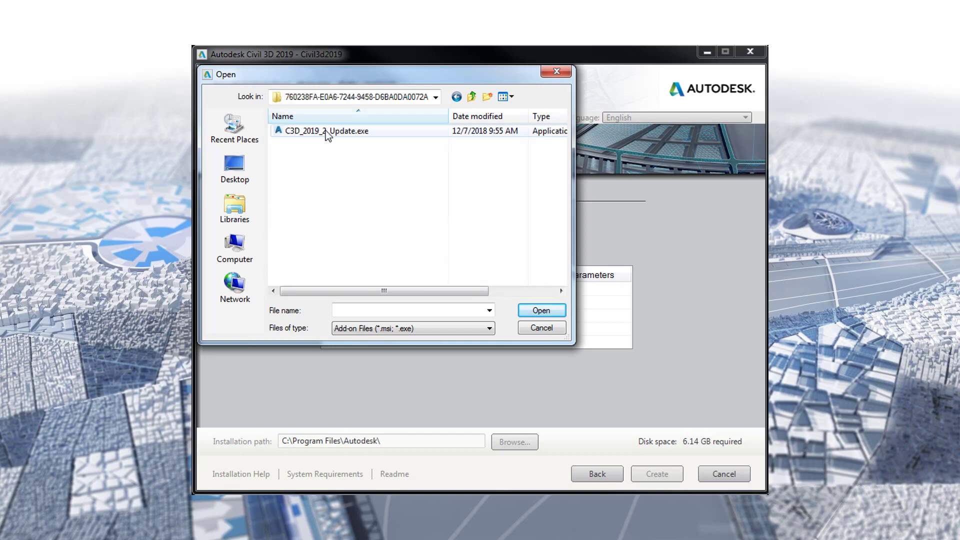
click(324, 131)
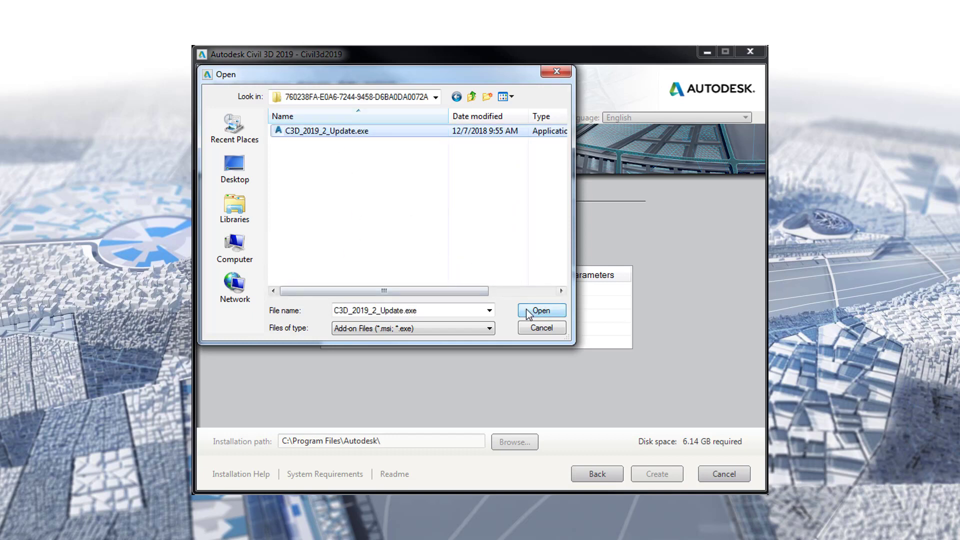
click(533, 310)
click(514, 291)
Set the Civil 3D update add-on's command line parameters to /q.
click(514, 290)
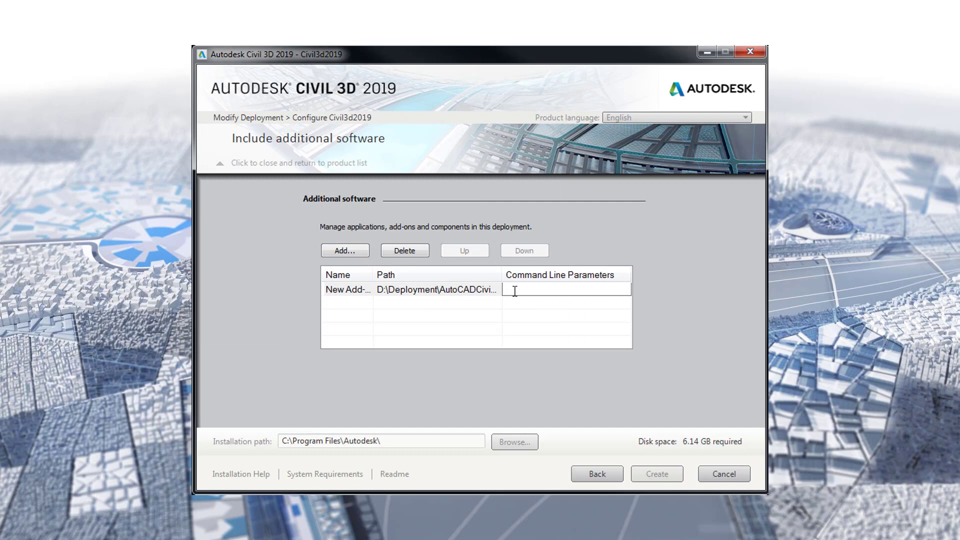
text(/q)
click(351, 307)
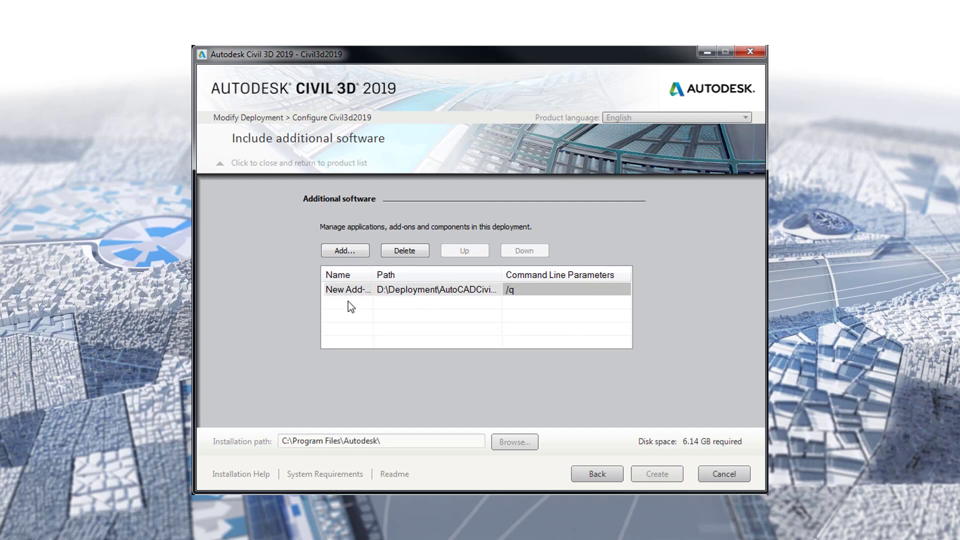
Add AutoCAD_Map_3D_2019.0.1_Update.exe as the second add-on with /q parameters.
click(354, 250)
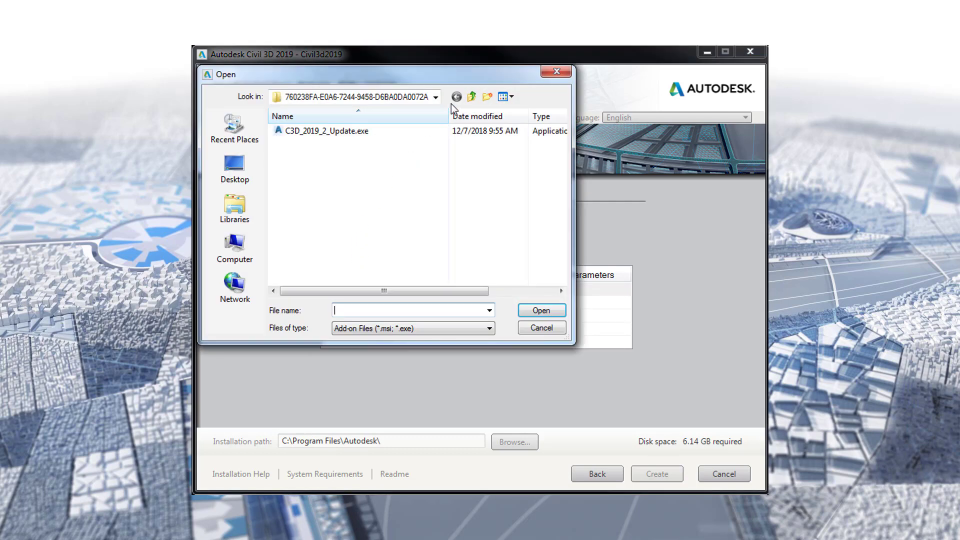
click(472, 97)
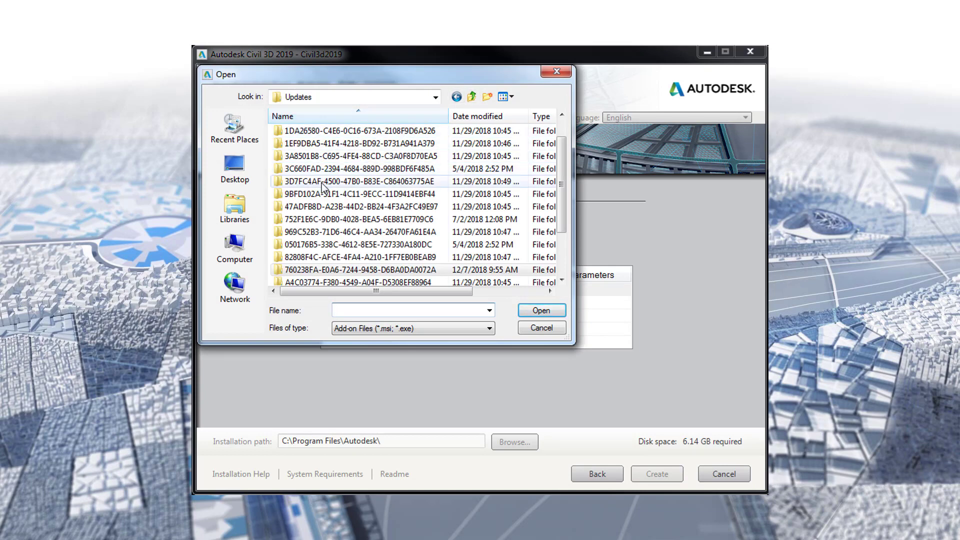
double_click(312, 256)
click(316, 132)
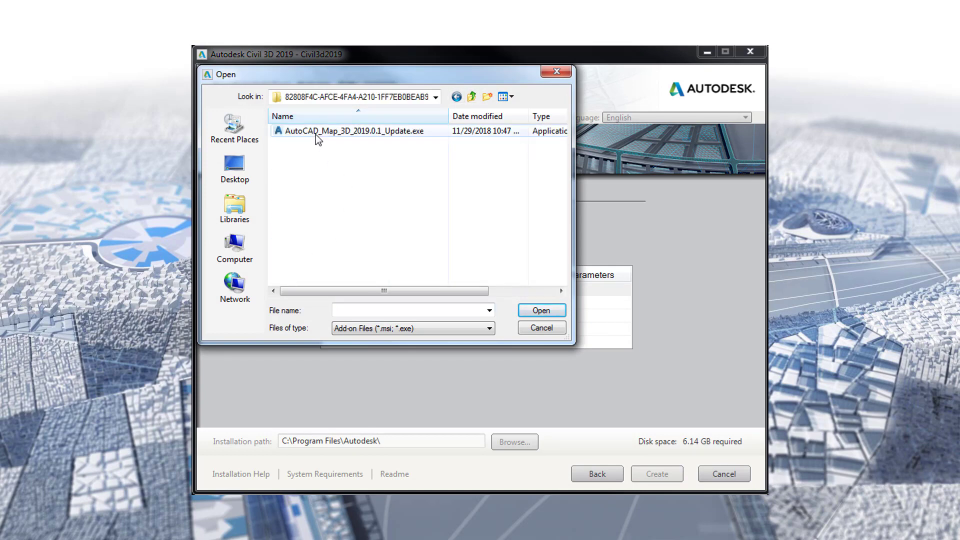
click(531, 313)
click(516, 304)
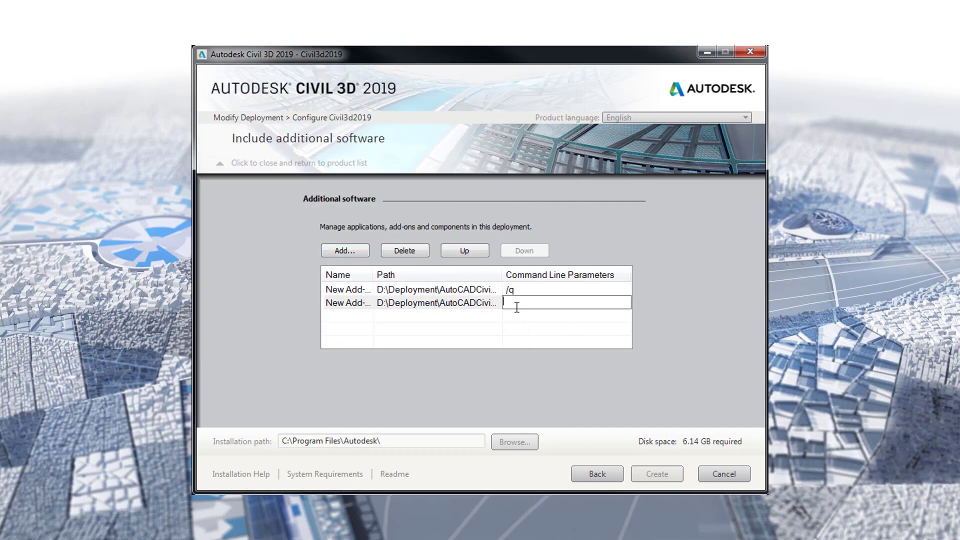
text(/q)
click(406, 316)
Add AutoCAD_2019.1.2_Update_64bit.exe from the Updates folders as the third add-on.
click(350, 248)
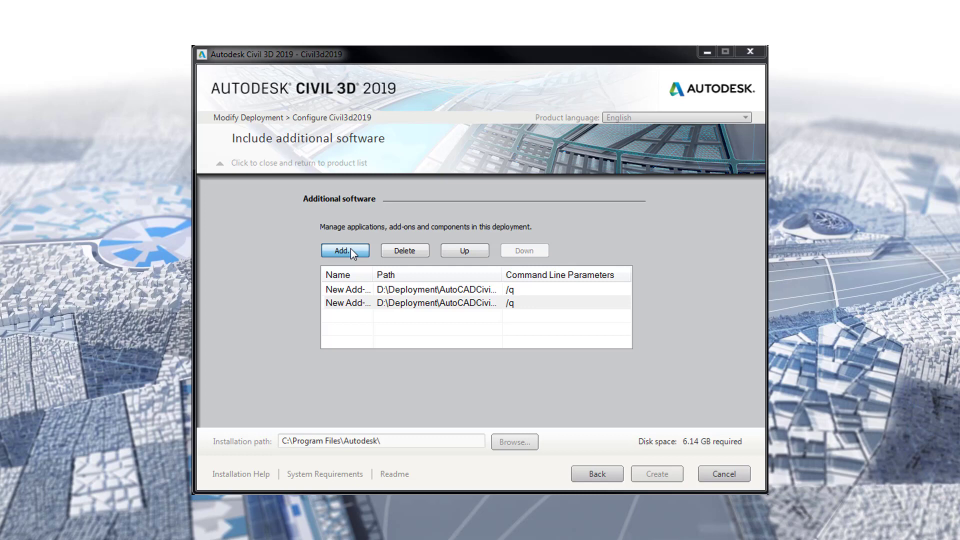
click(473, 95)
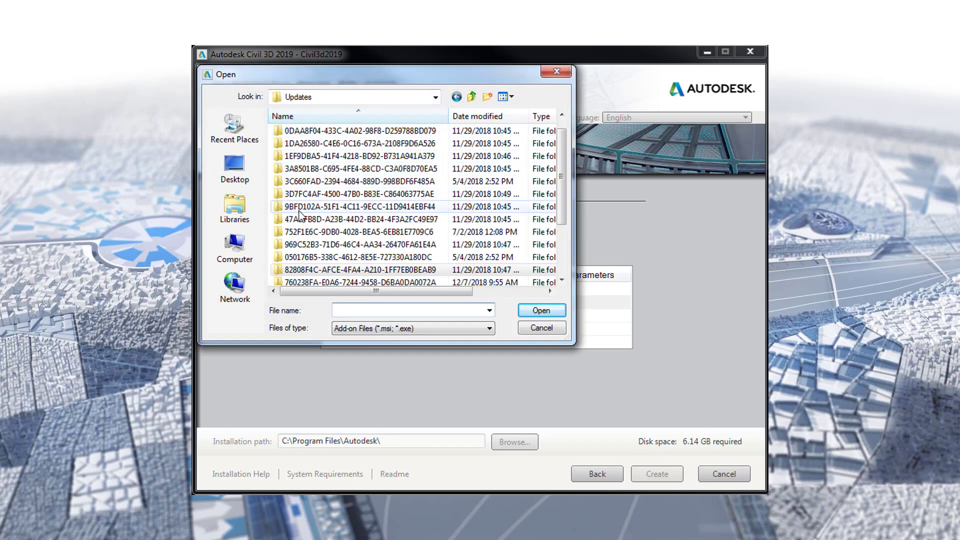
double_click(295, 208)
click(320, 131)
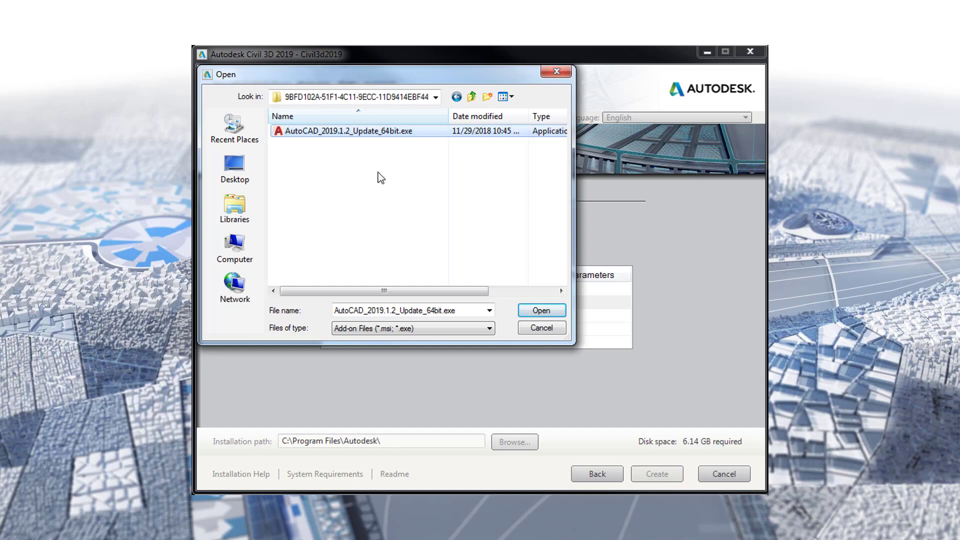
click(542, 311)
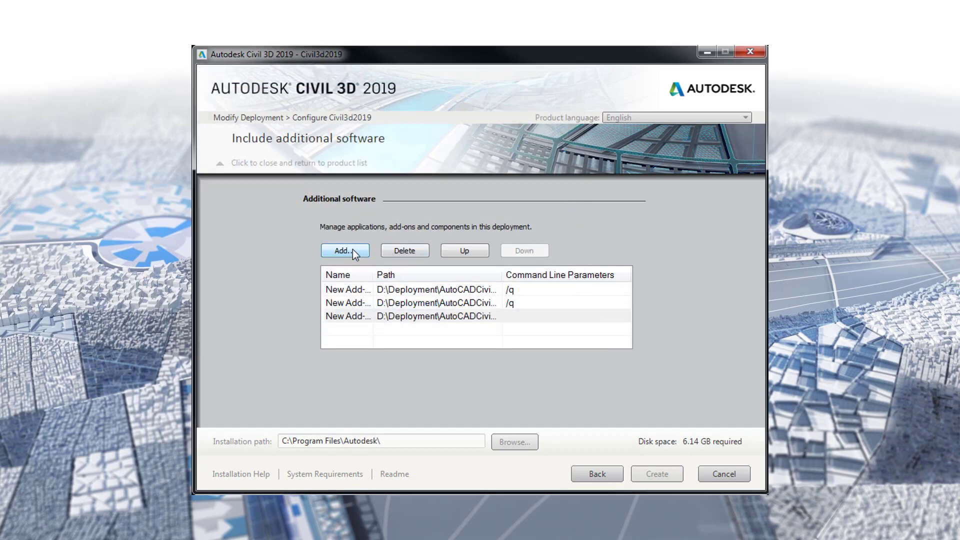
Give the third add-on /q parameters, then add a fourth update add-on also set to /q.
click(517, 315)
text(/q)
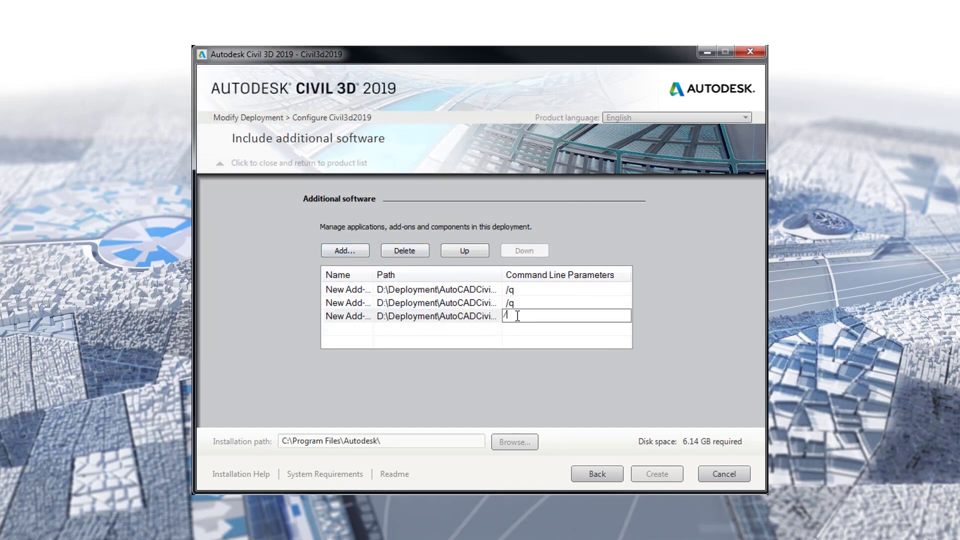
click(525, 329)
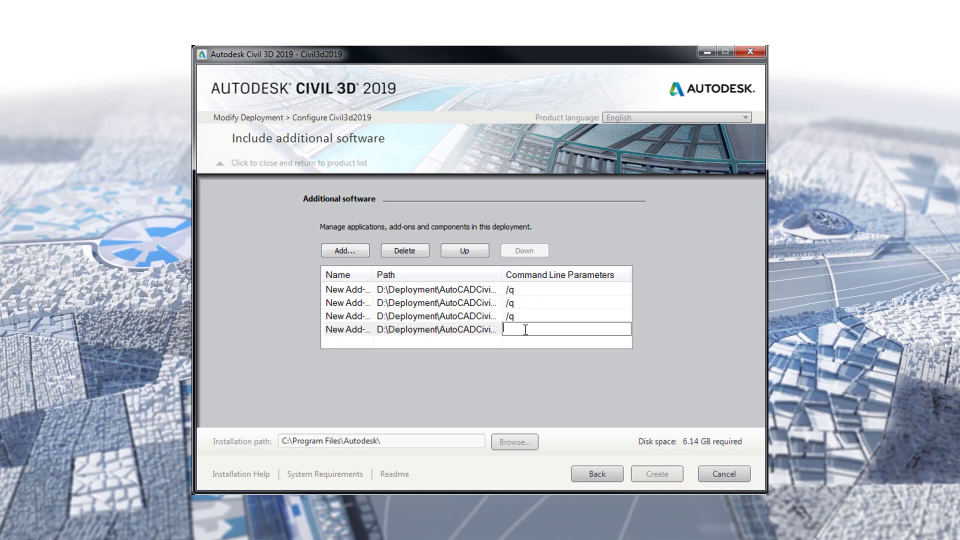
text(/q)
click(434, 316)
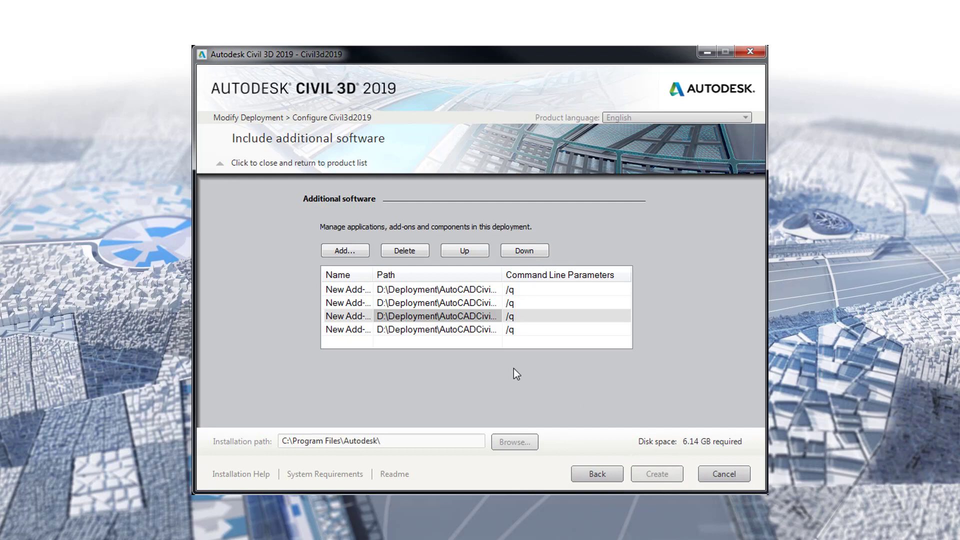
Return to the product list and create the updated Civil 3D 2019 deployment.
click(220, 165)
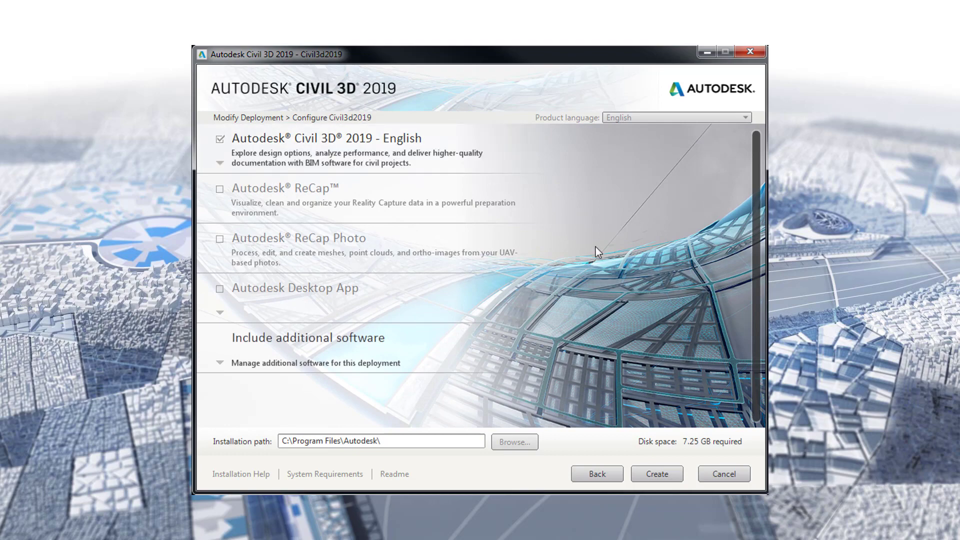
click(652, 474)
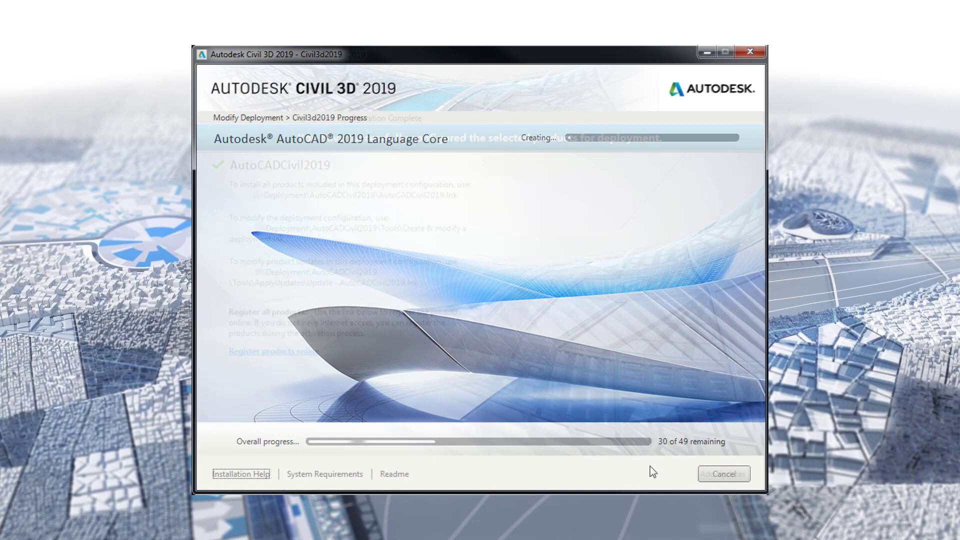